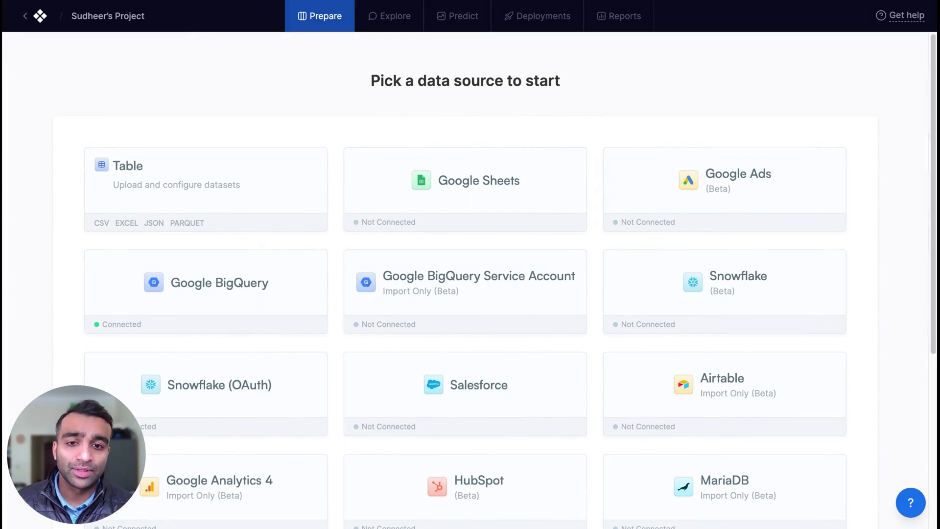
Step: Browse the data connector cards, then return to the Akkio Projects list
scroll(416, 183, down, 1)
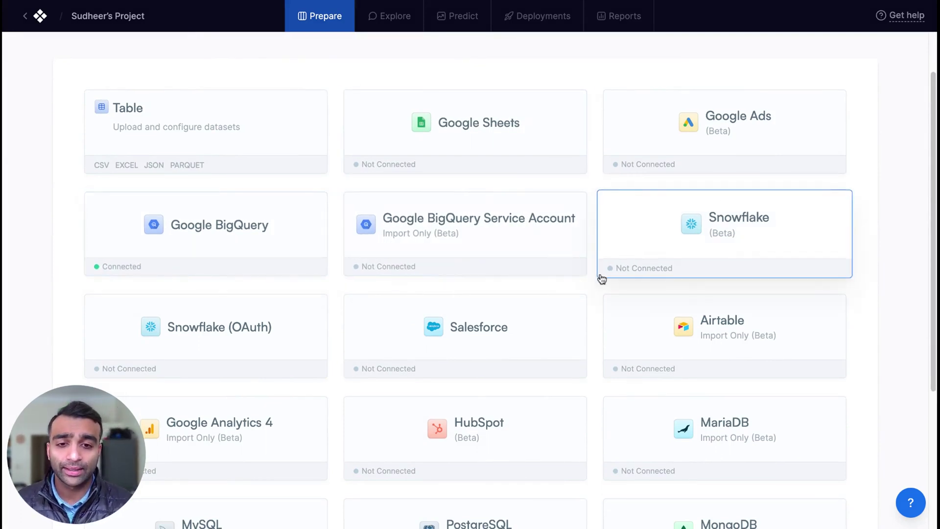
scroll(590, 299, down, 2)
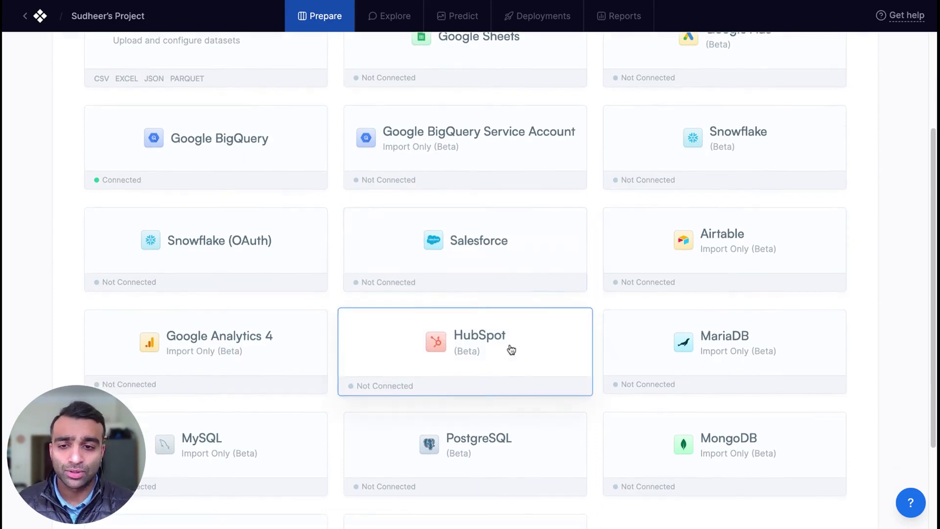
scroll(341, 313, down, 1)
scroll(340, 300, down, 1)
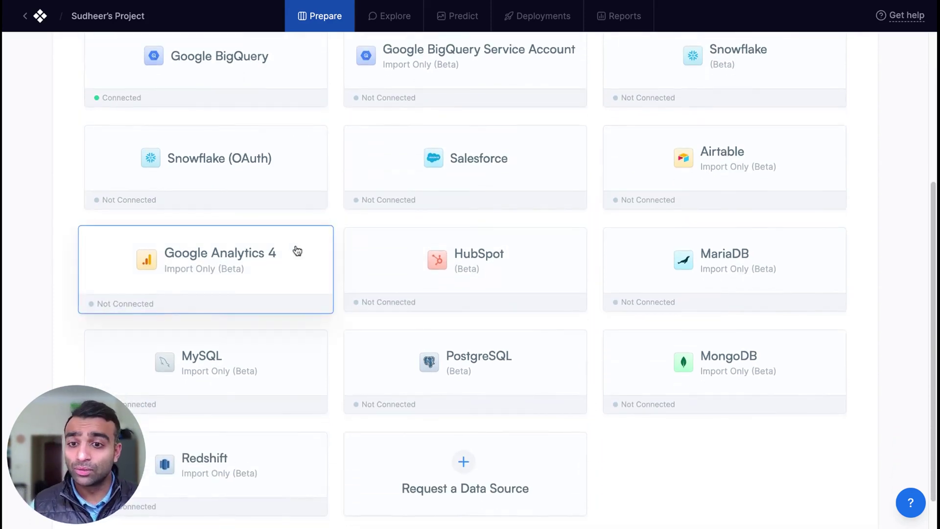
scroll(329, 212, up, 5)
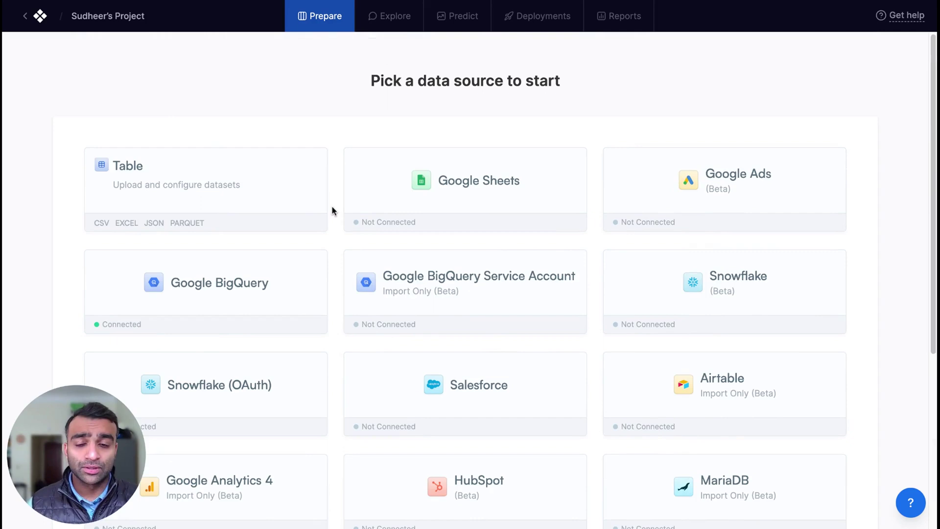
click(42, 16)
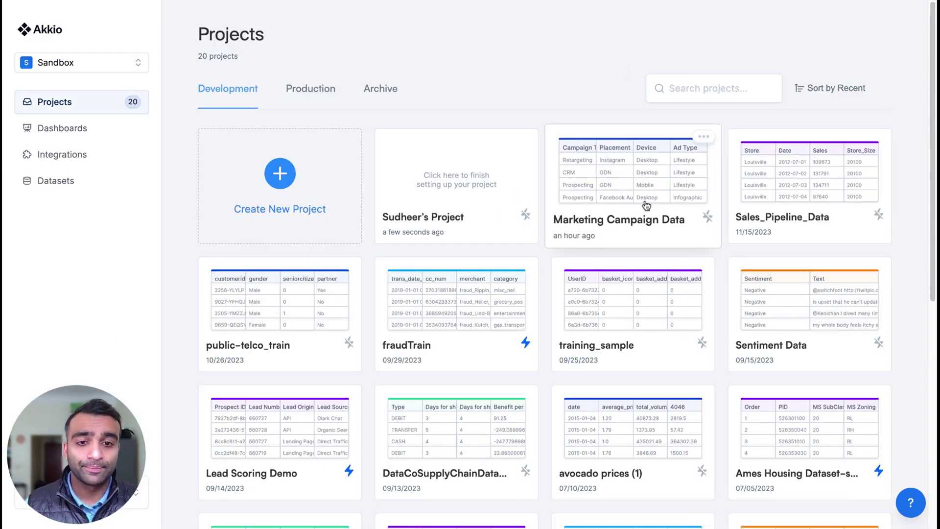
Step: Open the Marketing Campaign Data project in the Prepare view
click(658, 231)
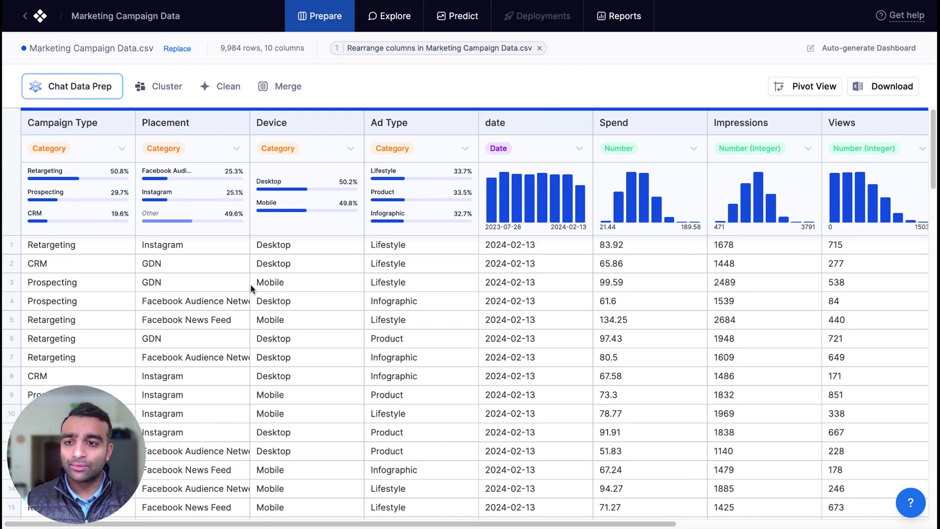
scroll(226, 282, down, 3)
scroll(227, 283, up, 3)
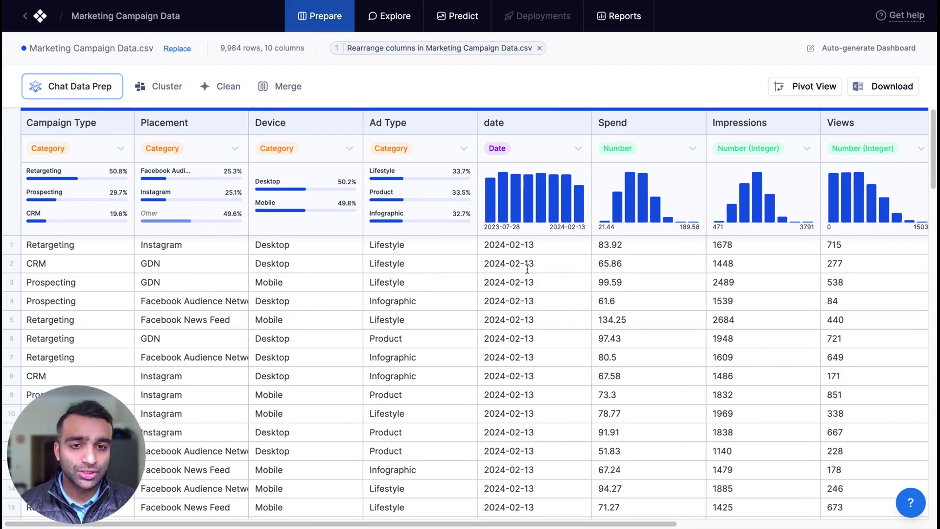
scroll(527, 269, right, 5)
scroll(519, 276, right, 2)
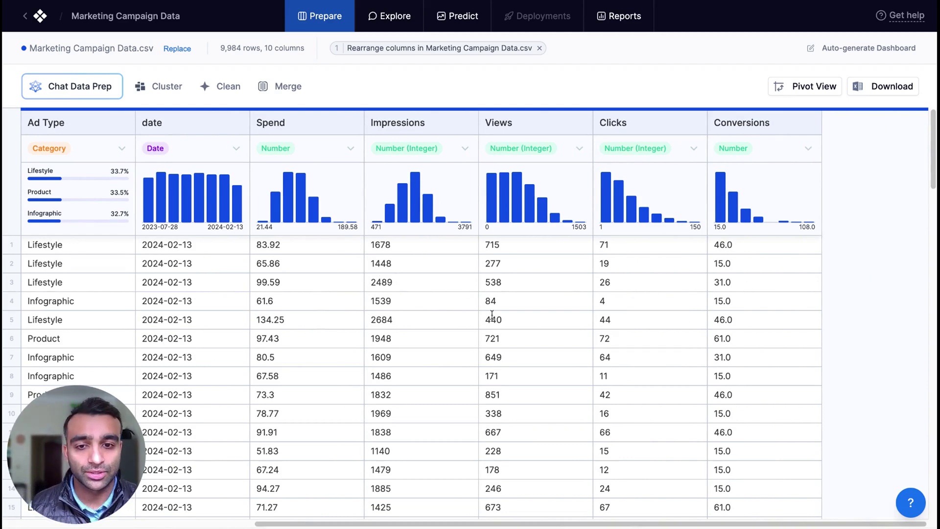
scroll(492, 314, left, 3)
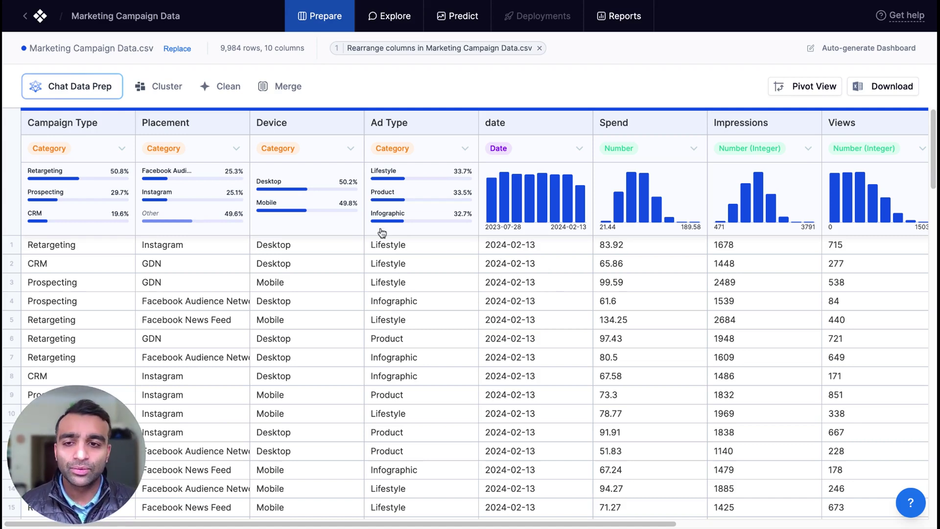
click(232, 93)
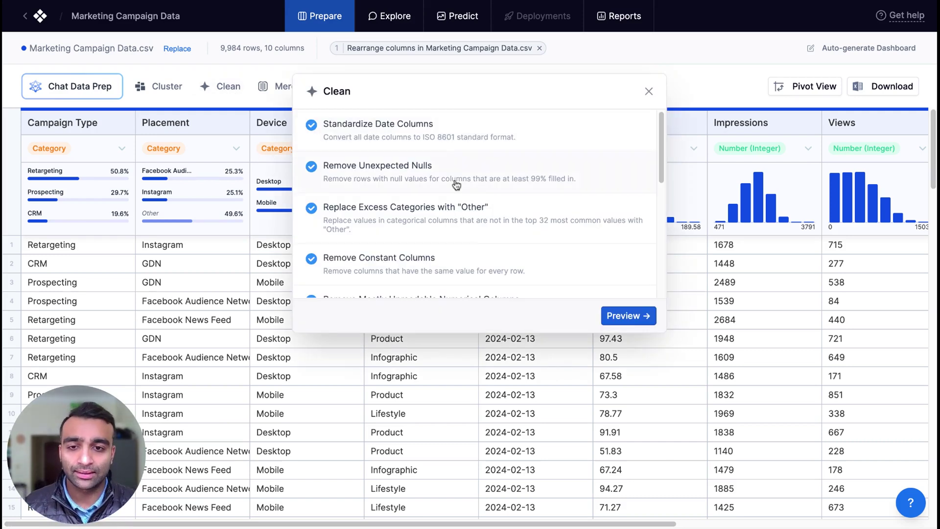
scroll(465, 177, down, 6)
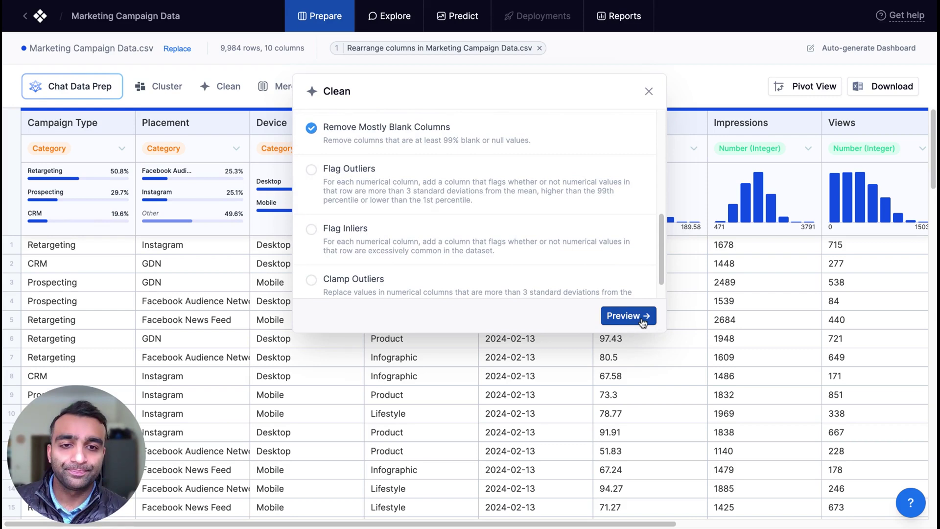
click(648, 92)
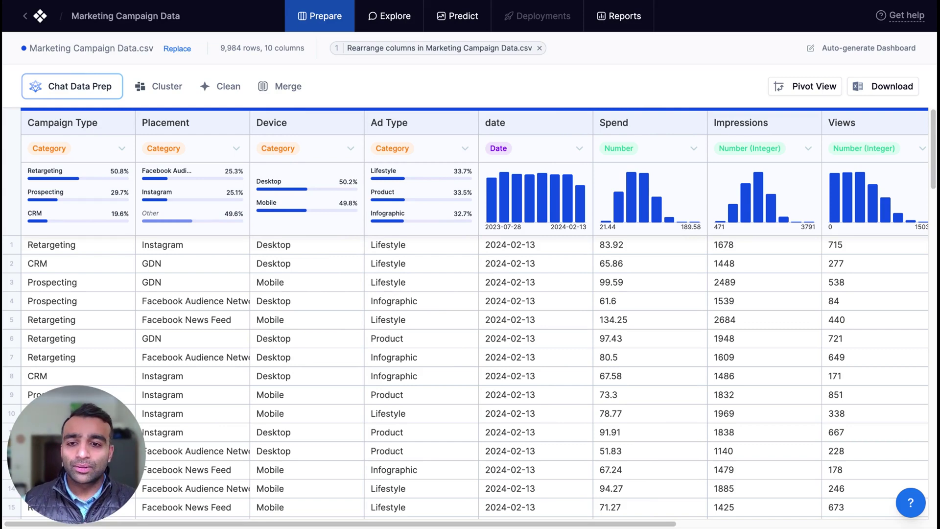
scroll(474, 318, right, 3)
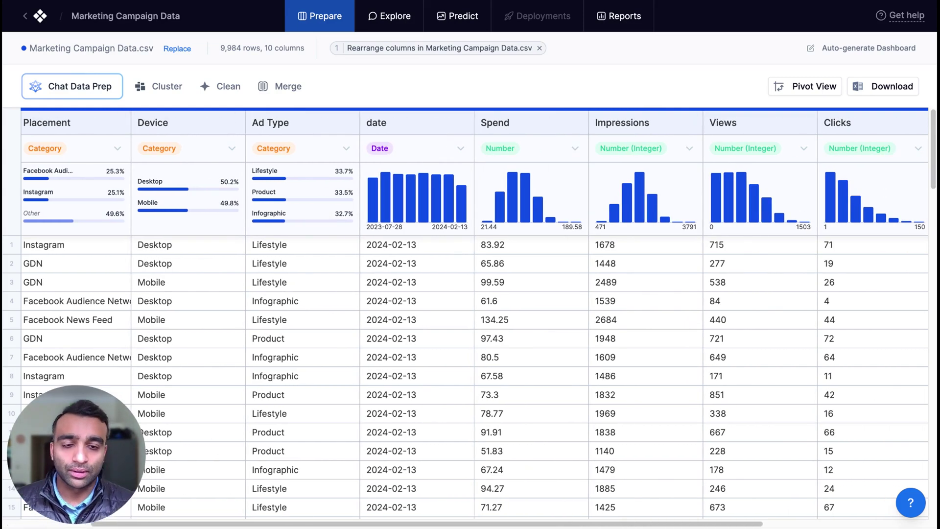
scroll(527, 348, right, 4)
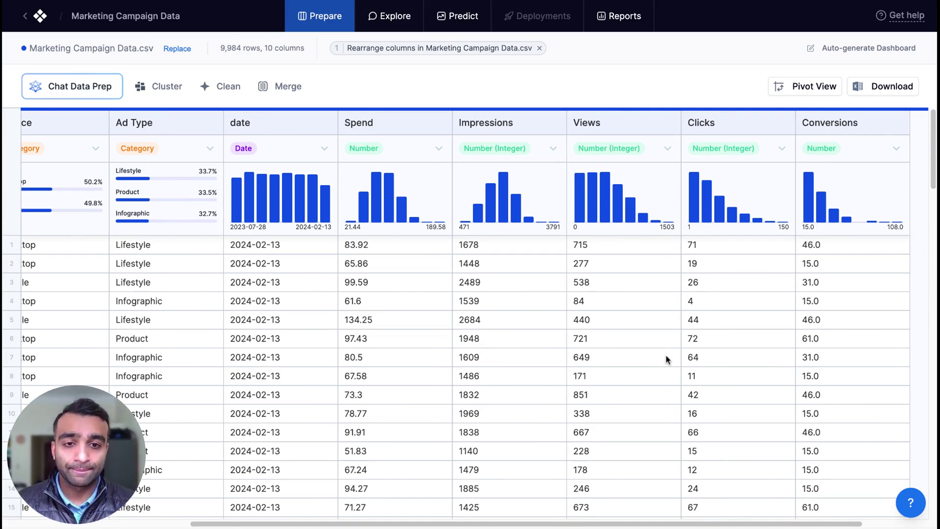
scroll(667, 359, left, 5)
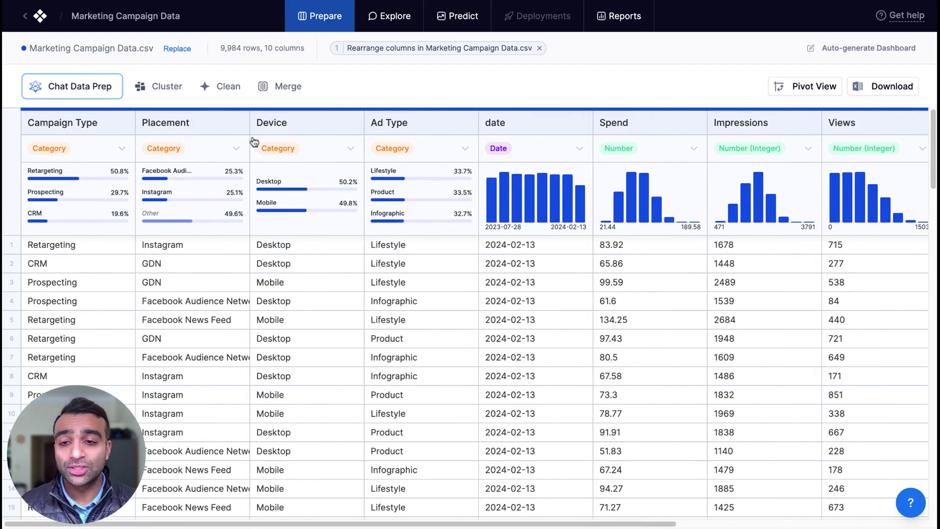
Step: Request CPM, CPC, CTR, CPA and ROAS columns with $25 AOV, three decimals, via Chat Data Prep
click(100, 94)
text(Add CPM, CPC, CTR, CPA, and ROAS (assuming $25 AOV) columns, rounded to the nearest third decimal)
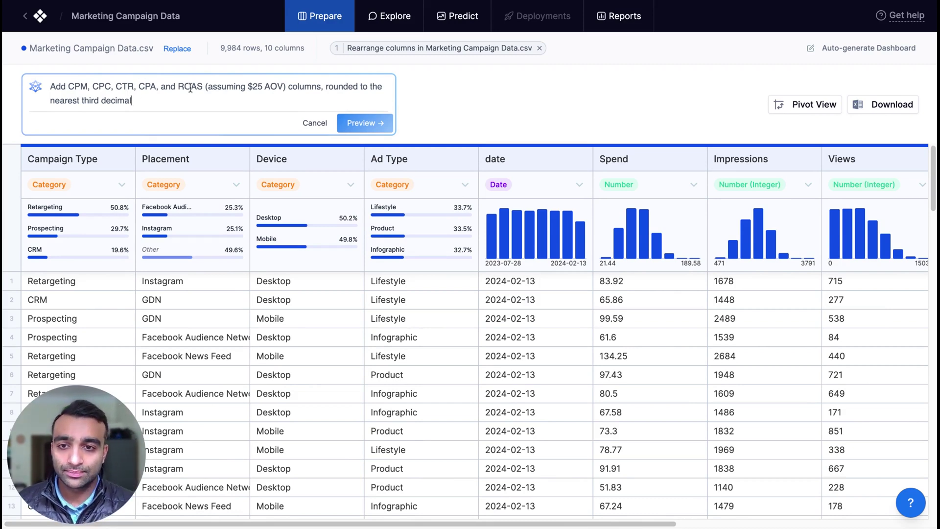
click(358, 125)
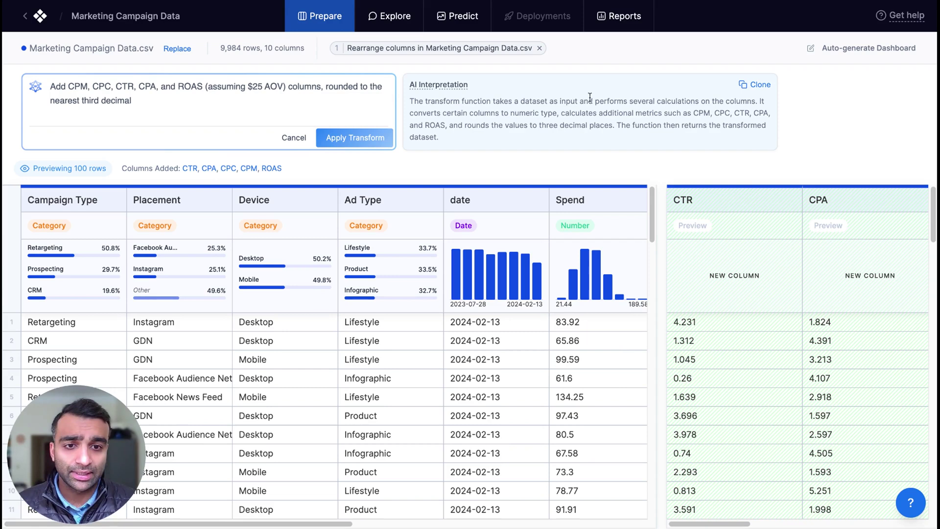
Step: Review the previewed metric columns and apply the transform to the campaign dataset
scroll(733, 348, right, 4)
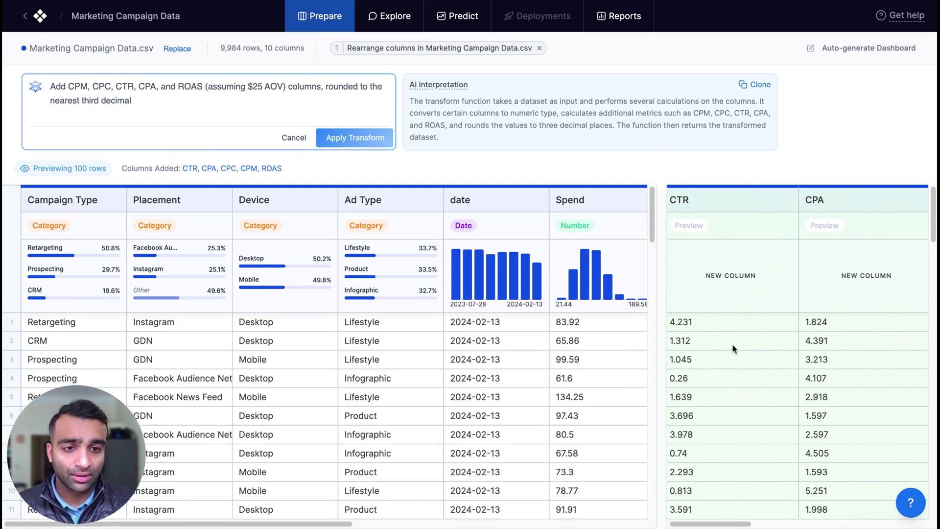
scroll(733, 348, right, 2)
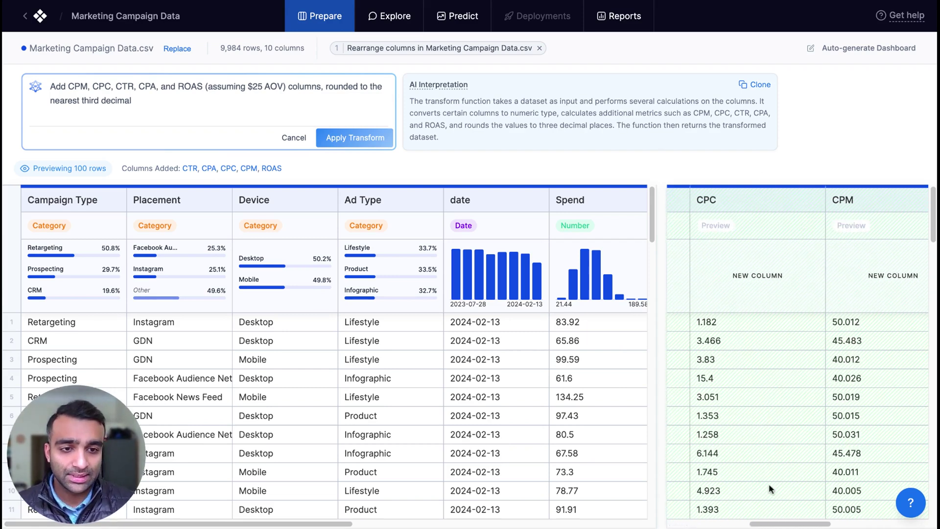
scroll(760, 447, right, 4)
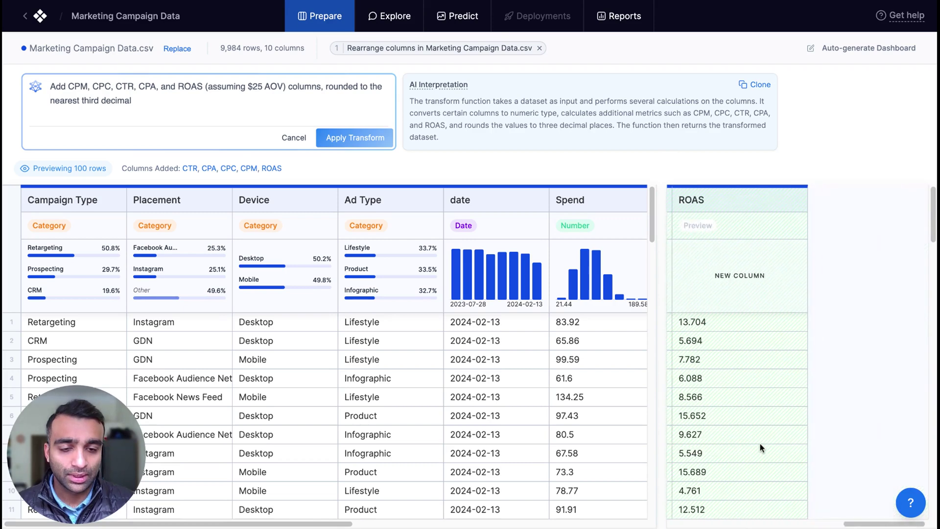
scroll(760, 447, left, 3)
scroll(817, 339, right, 1)
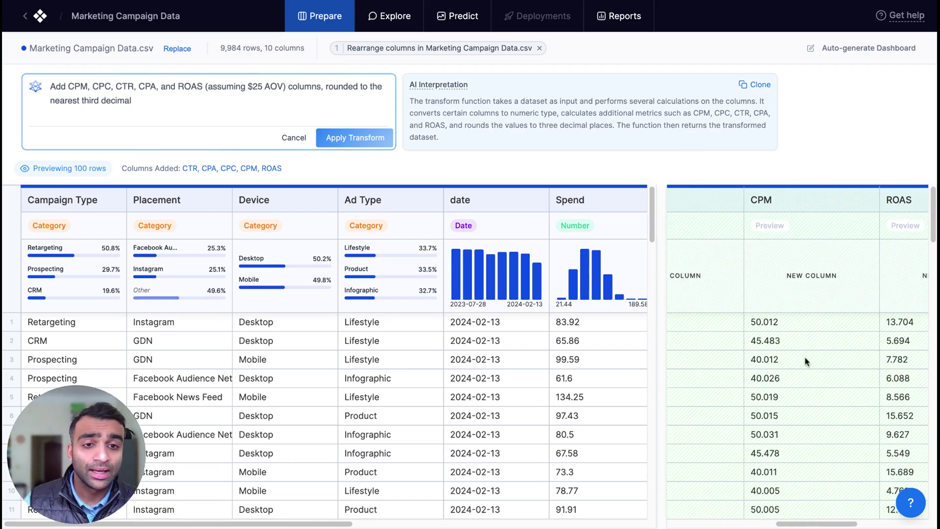
click(377, 143)
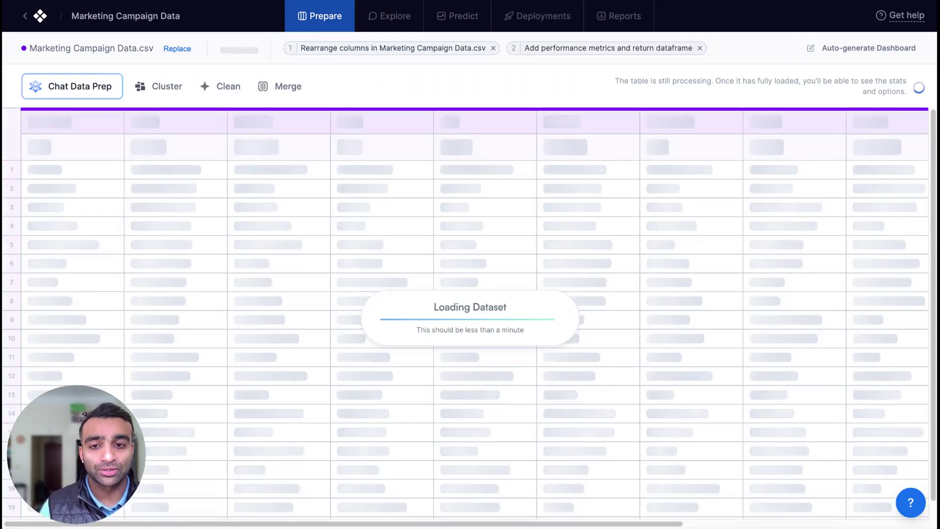
scroll(635, 275, right, 7)
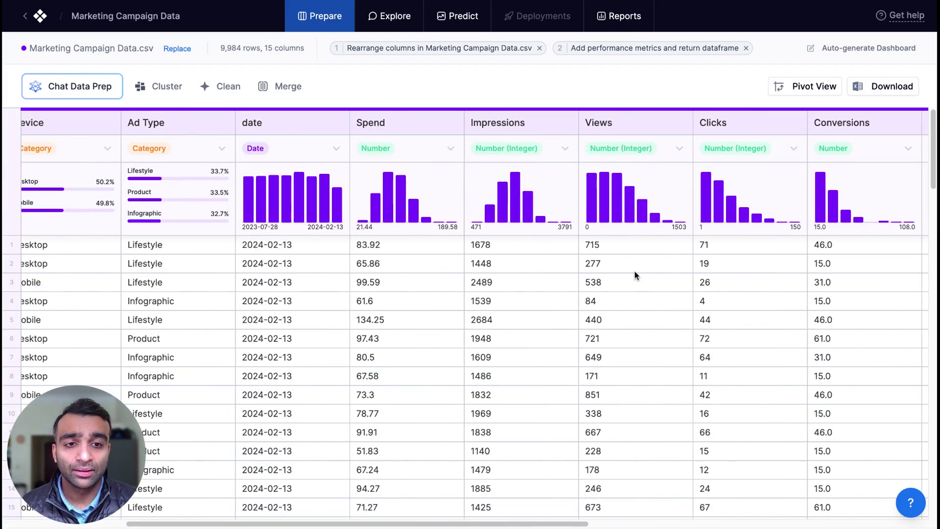
scroll(634, 275, right, 4)
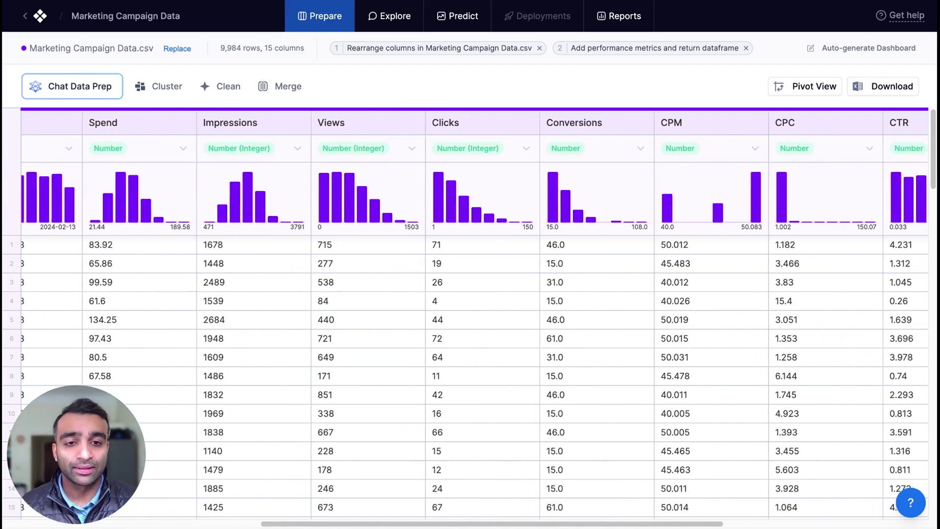
scroll(472, 319, right, 1)
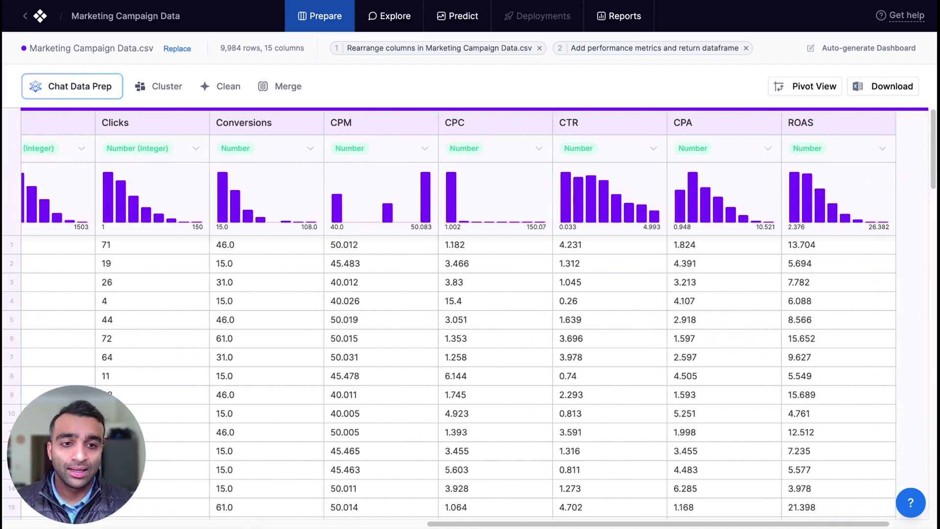
scroll(692, 266, right, 1)
scroll(618, 303, left, 5)
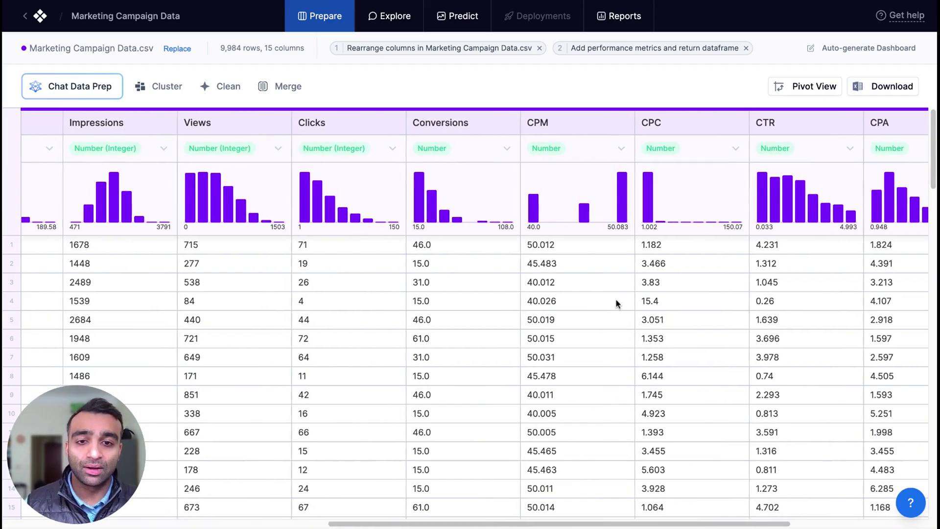
scroll(616, 303, left, 2)
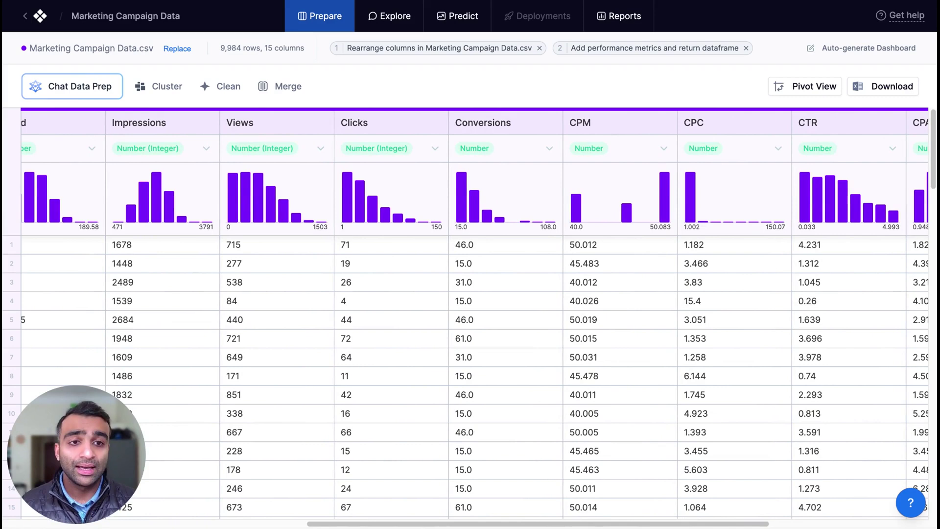
scroll(601, 338, left, 10)
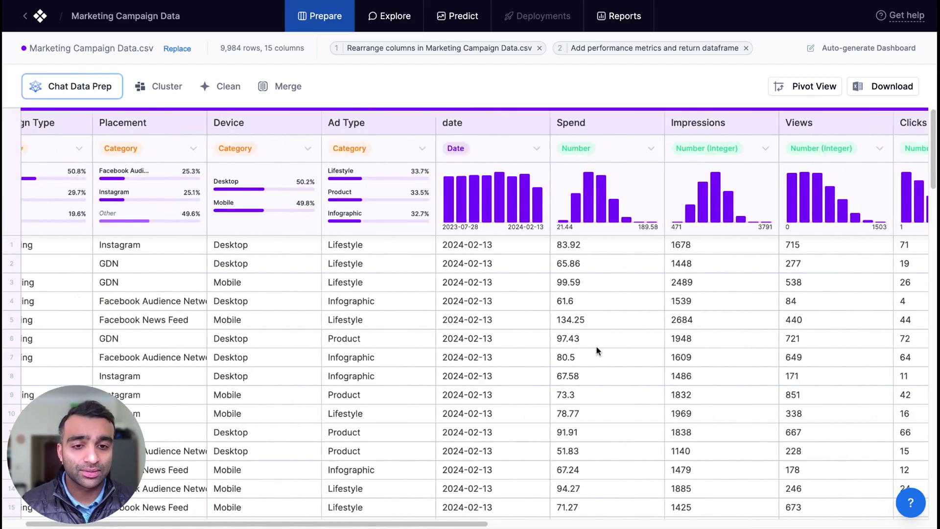